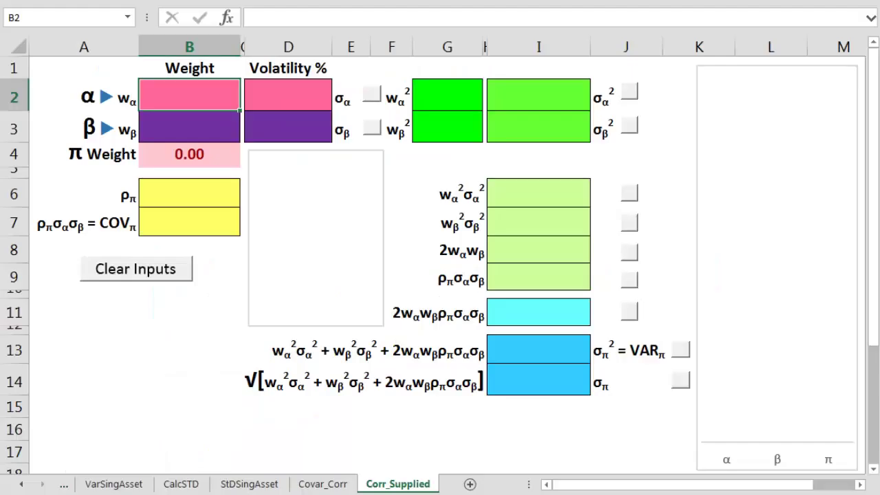
# Step: Enter asset weights 0.25 and 0.75 in B2:B3
pyautogui.write('.25')
pyautogui.press('Return')
pyautogui.write('.75')
pyautogui.press('Return')
# Step: Enter volatilities 15 and 35 in D2:D3 and correlation -0.80 in B6
pyautogui.click(277, 92)
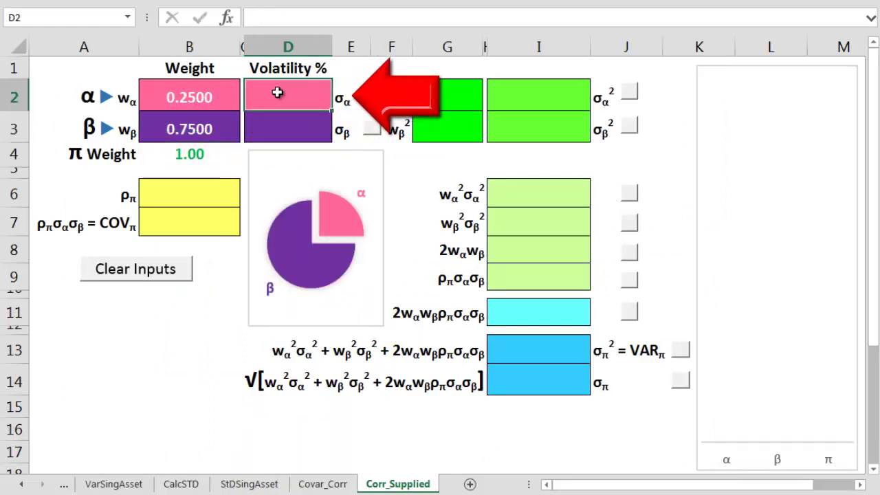
pyautogui.write('15')
pyautogui.press('Return')
pyautogui.write('35')
pyautogui.press('Return')
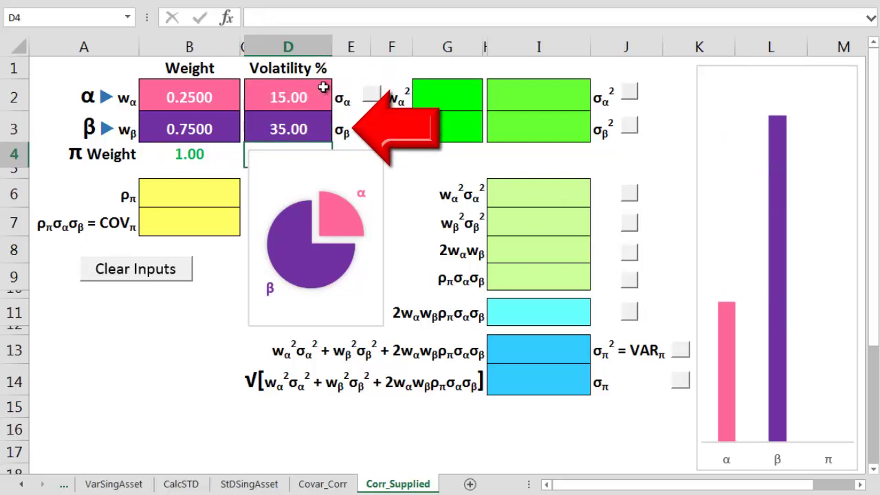
pyautogui.click(215, 193)
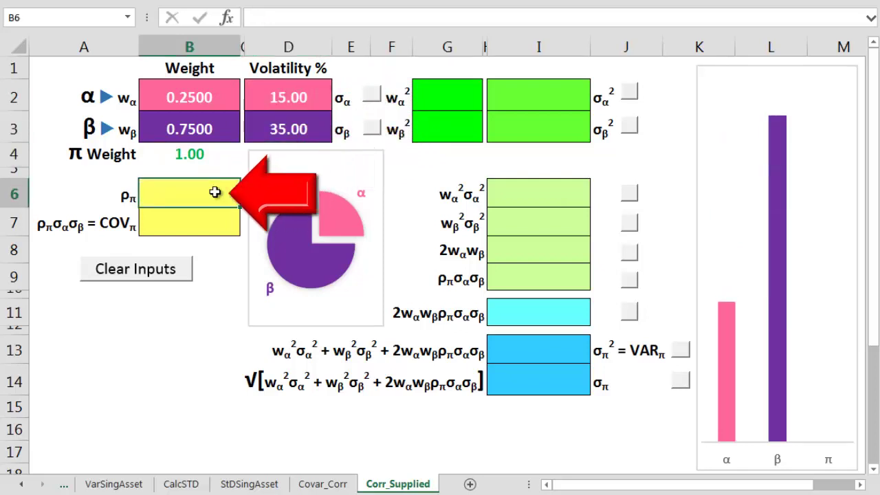
pyautogui.write('-.8')
pyautogui.press('Return')
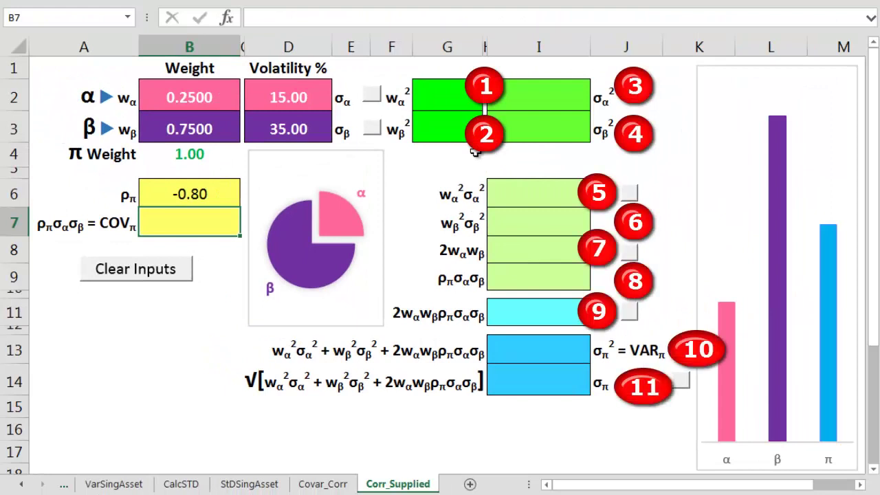
# Step: Reveal squared weights 0.06/0.56, squared volatilities 225/1,225, weighted variances 14.06/689.06, 2wαwβ 0.38 and ρσασβ -420
pyautogui.click(371, 96)
pyautogui.click(372, 129)
pyautogui.click(629, 91)
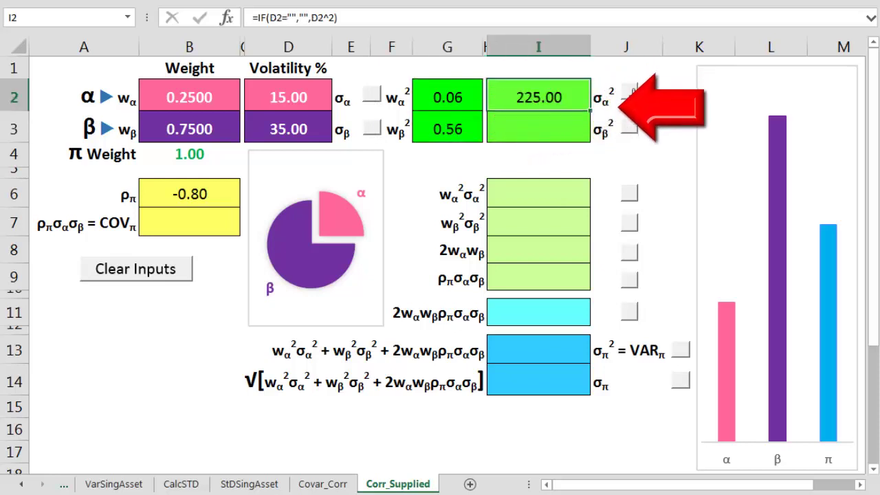
pyautogui.click(629, 126)
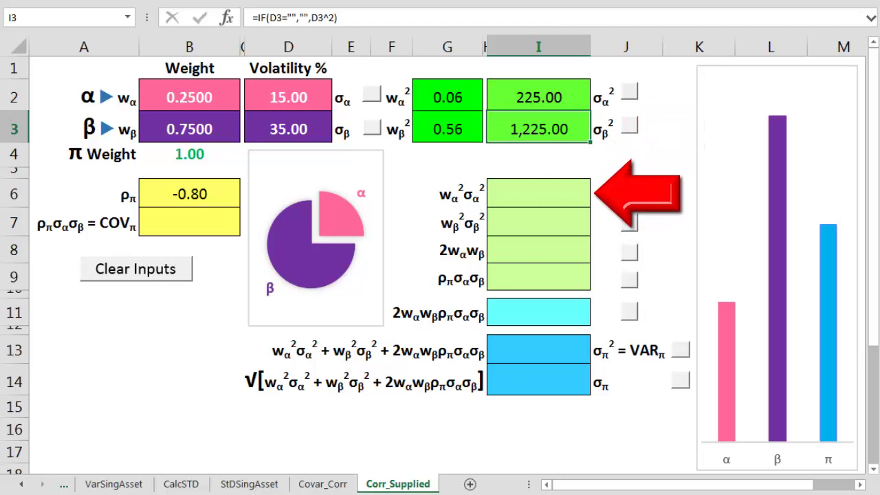
pyautogui.click(629, 193)
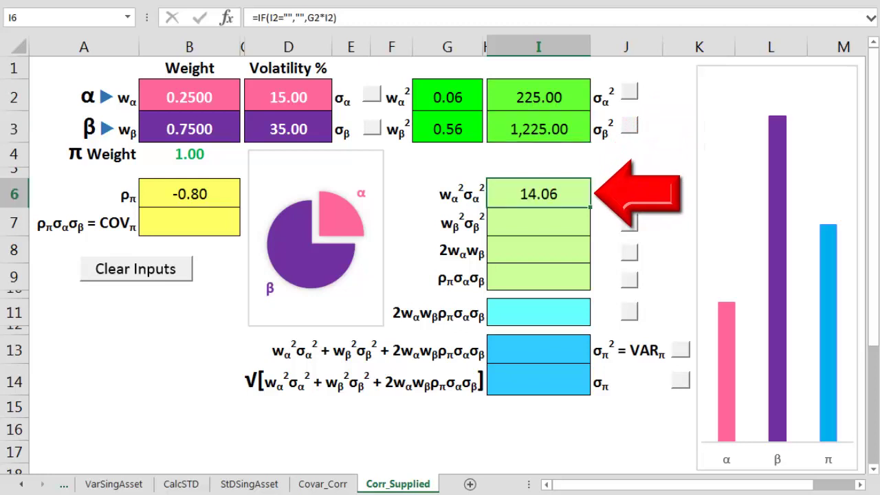
pyautogui.click(630, 226)
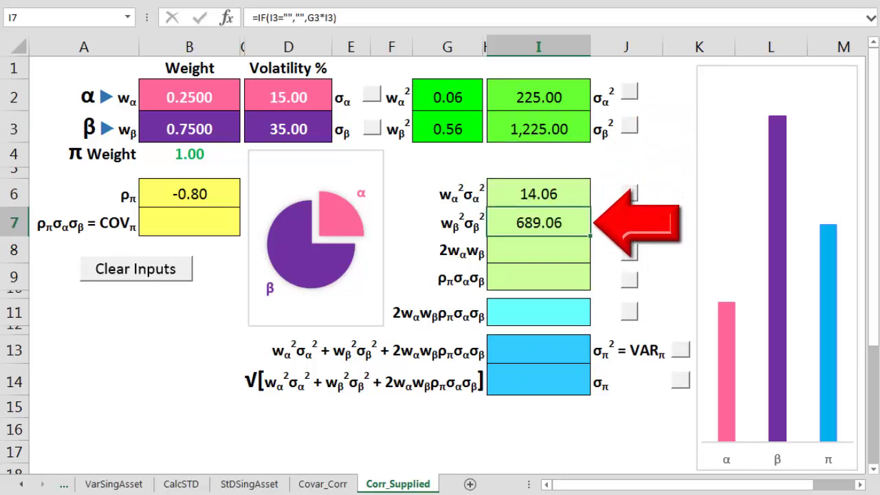
pyautogui.click(630, 252)
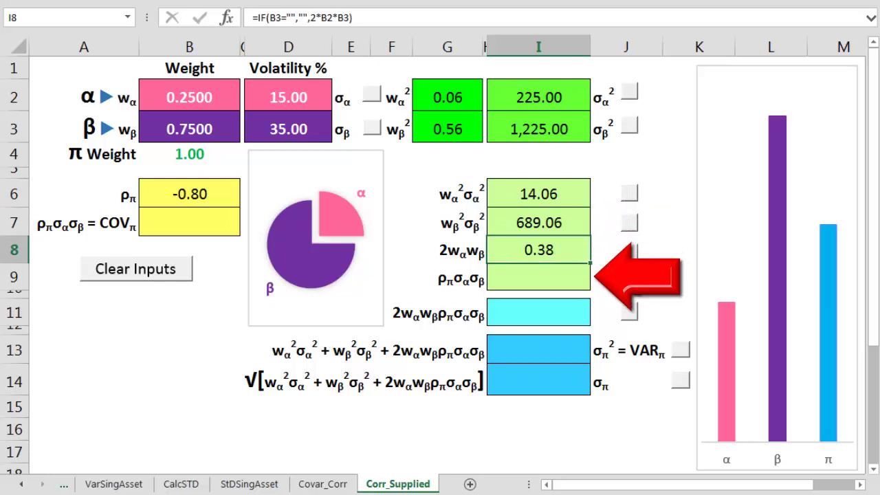
pyautogui.click(538, 277)
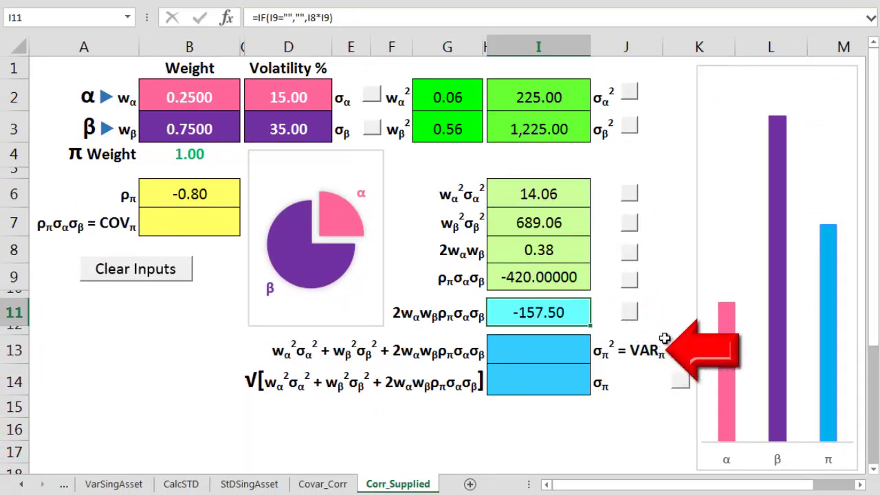
# Step: Reveal the portfolio variance of 545.63 in I13
pyautogui.click(538, 350)
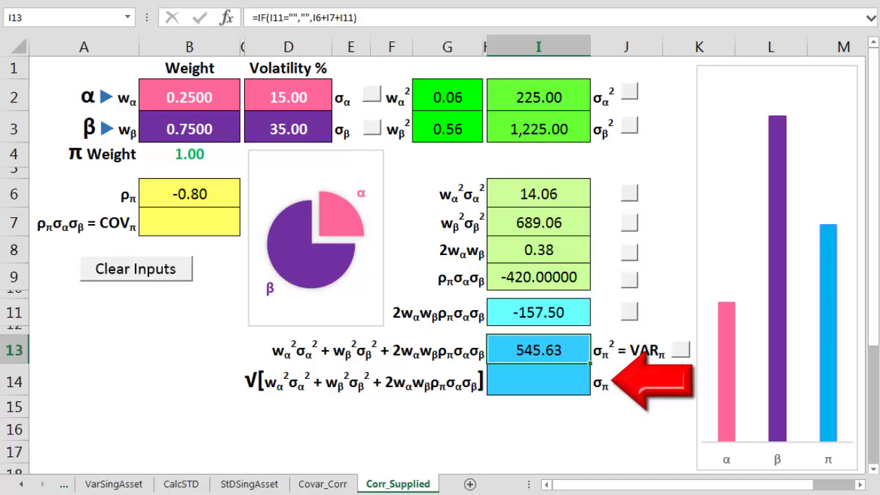
# Step: Reveal portfolio standard deviation 23.36, then bring up FinLingo's Portfolio Plan Sigma2 Risky Assets question
pyautogui.click(539, 381)
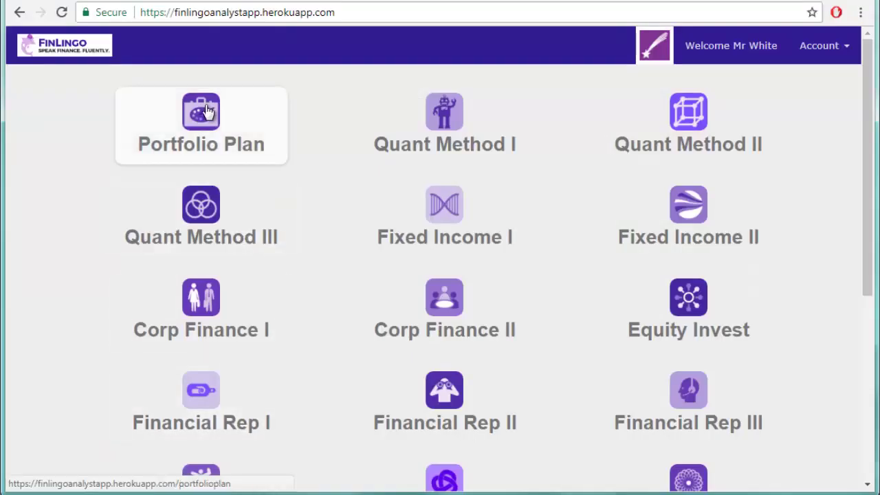
pyautogui.click(206, 111)
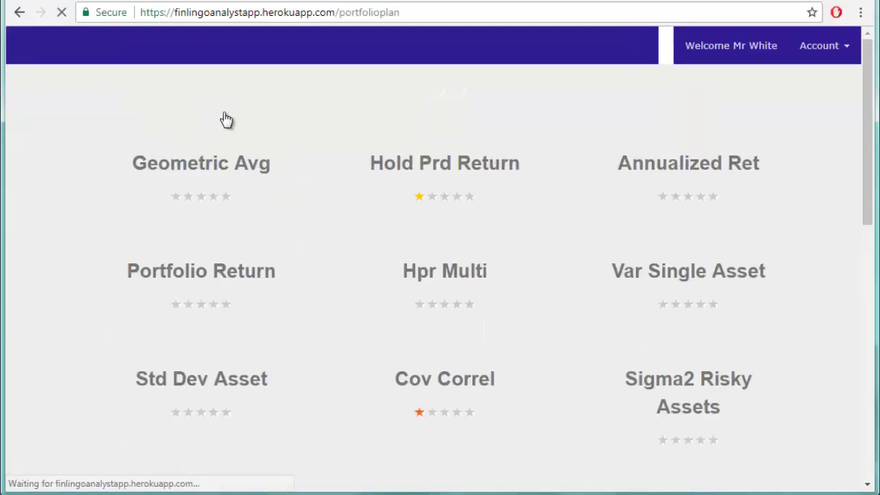
pyautogui.click(681, 367)
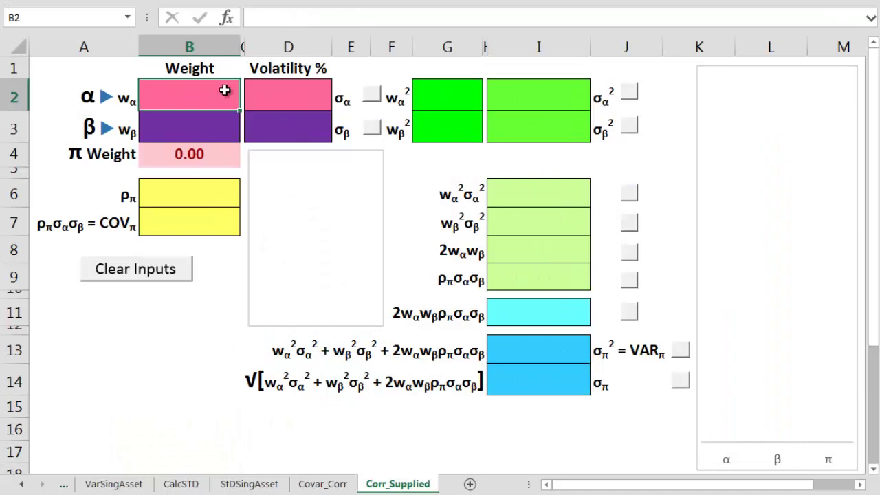
# Step: Enter new asset weights 0.57 and 0.43 in B2:B3
pyautogui.click(224, 90)
pyautogui.write('.57')
pyautogui.press('Return')
pyautogui.write('.')
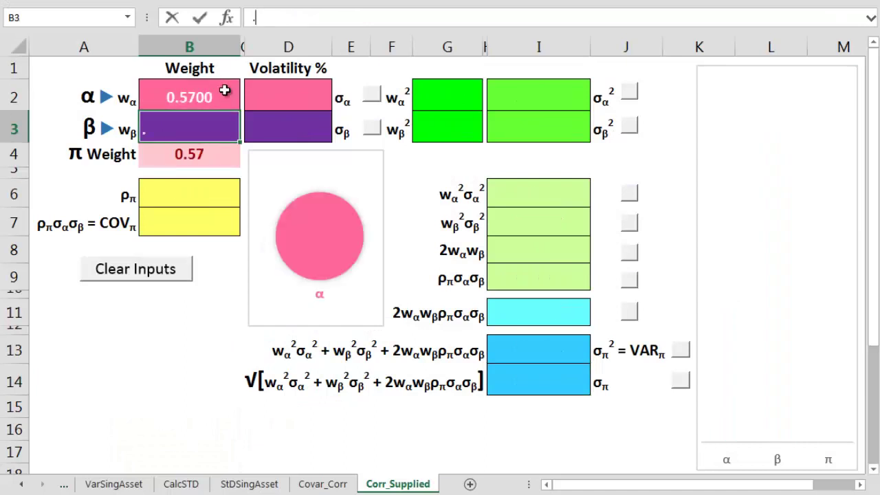
pyautogui.write('43')
pyautogui.press('Return')
# Step: Enter volatilities 3.39 and 13.87 in D2:D3 and correlation 0.72 in B6
pyautogui.click(267, 95)
pyautogui.write('3.39')
pyautogui.press('Return')
pyautogui.write('13.87')
pyautogui.press('Return')
pyautogui.click(205, 191)
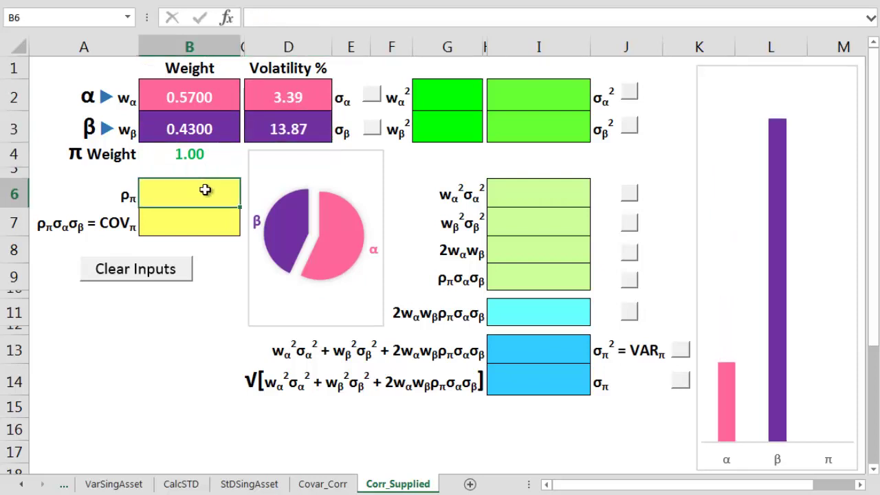
pyautogui.write('.72')
pyautogui.press('Tab')
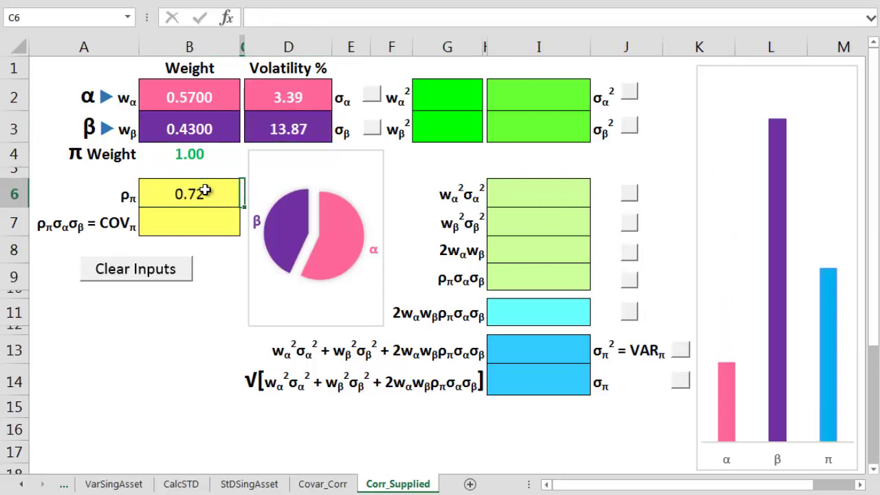
# Step: Reveal results in G2:G3 and I2–I14, giving portfolio variance 55.90 and standard deviation 7.48
pyautogui.click(375, 97)
pyautogui.click(372, 130)
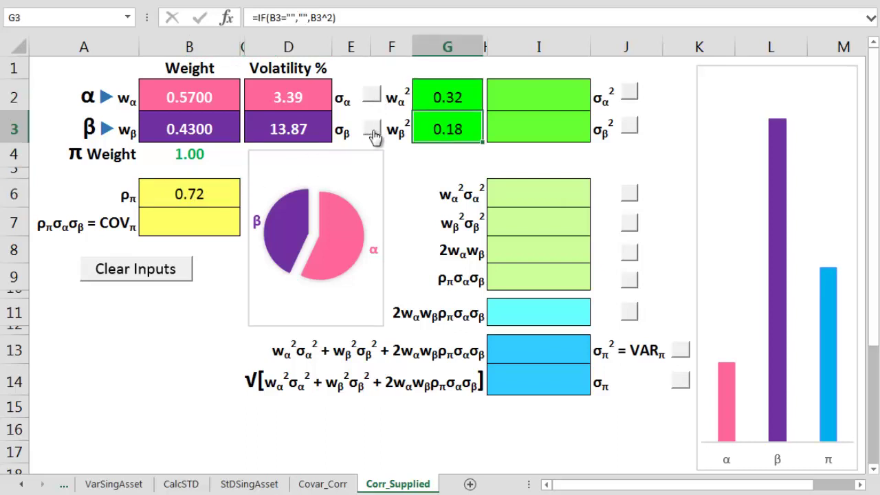
pyautogui.click(629, 96)
pyautogui.click(630, 126)
pyautogui.click(630, 193)
pyautogui.click(629, 222)
pyautogui.click(630, 251)
pyautogui.click(629, 279)
pyautogui.click(629, 311)
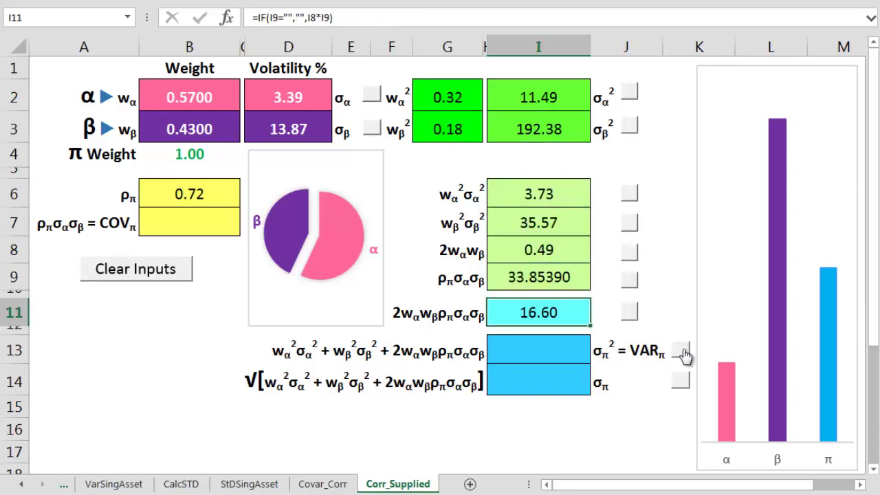
pyautogui.click(680, 350)
pyautogui.click(680, 380)
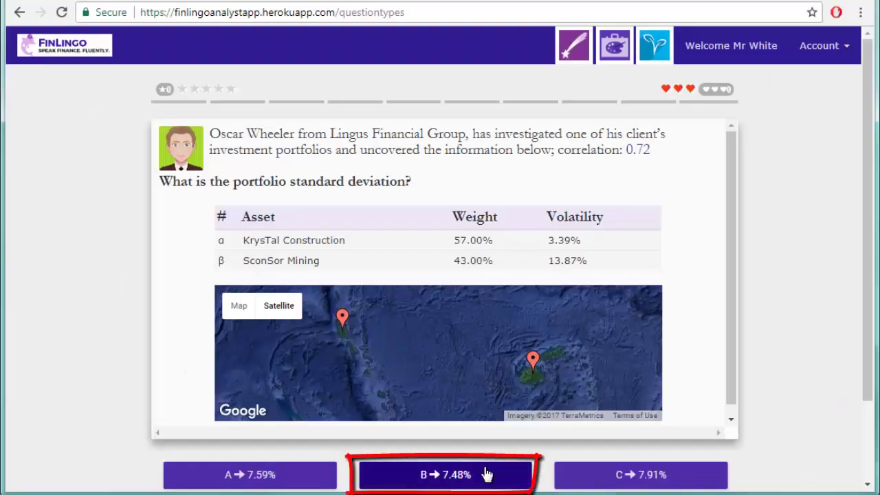
# Step: Answer 7.48% in FinLingo, review the worked solution, and continue to the next question
pyautogui.click(485, 471)
pyautogui.moveTo(864, 210); pyautogui.dragTo(868, 337)
pyautogui.moveTo(526, 352); pyautogui.dragTo(526, 393)
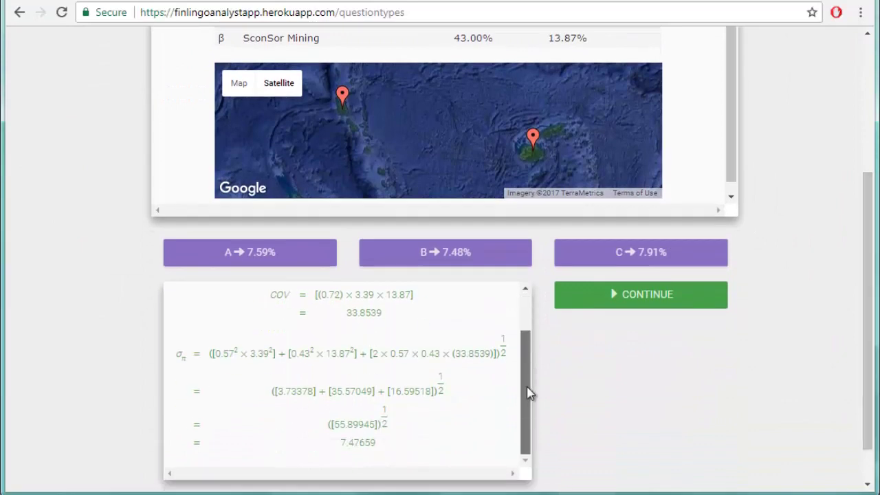
pyautogui.click(650, 302)
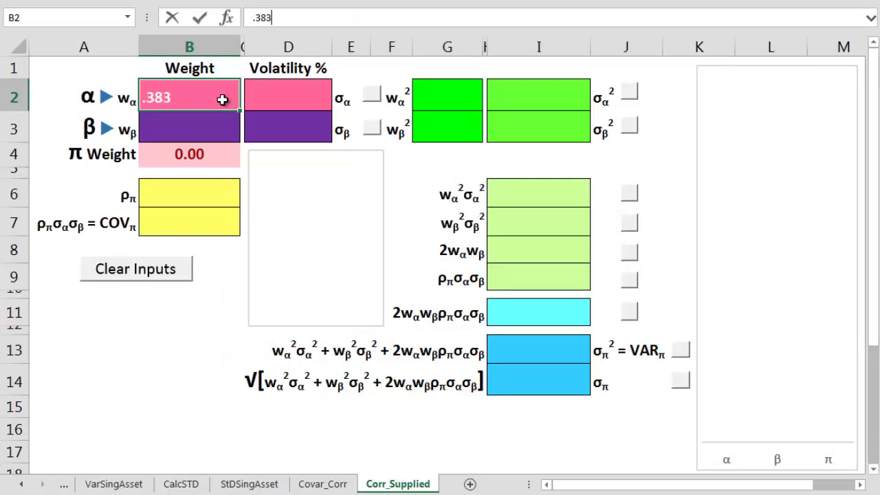
# Step: Enter asset weights 0.3837 and 0.6163 in B2:B3
pyautogui.write('7')
pyautogui.press('Return')
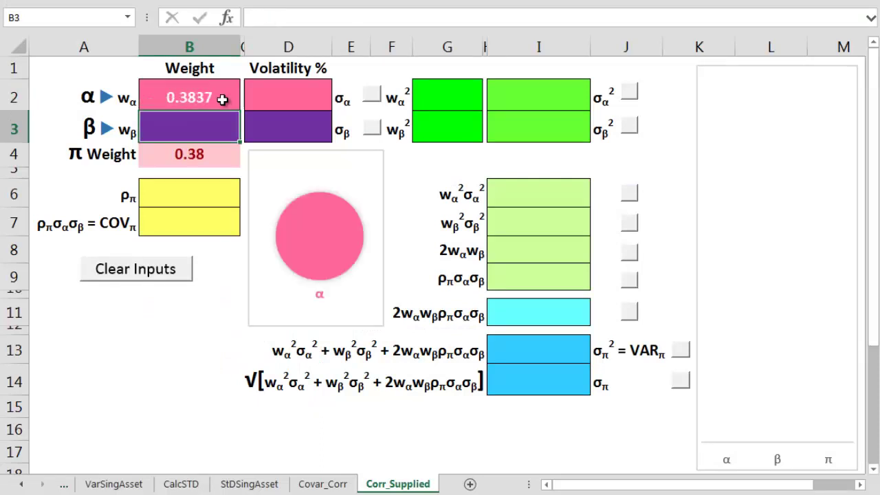
pyautogui.write('.6163')
pyautogui.press('Return')
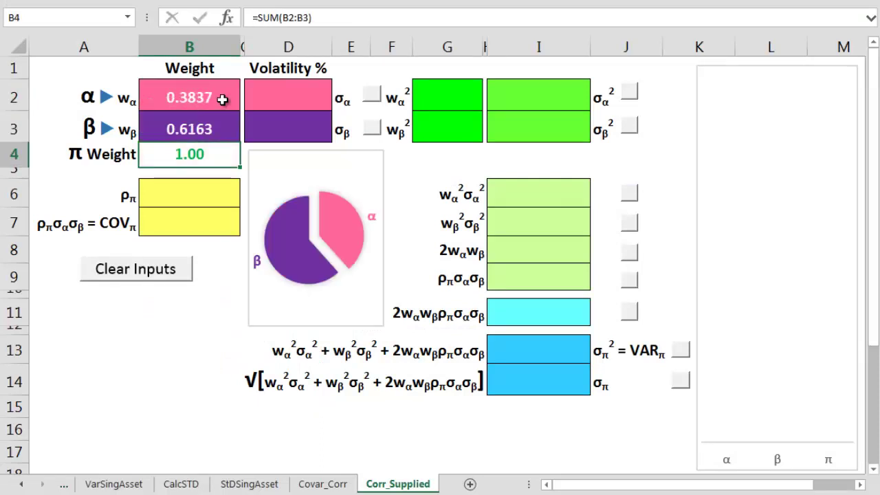
# Step: Enter volatilities 26.01 and 12 in D2:D3 and covariance -202.87800 in B7
pyautogui.click(266, 97)
pyautogui.write('26.01')
pyautogui.press('Return')
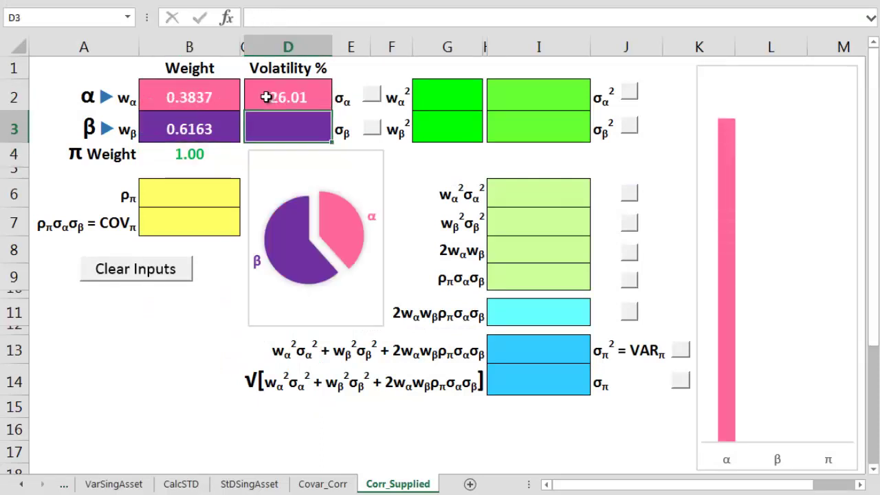
pyautogui.write('12')
pyautogui.press('Return')
pyautogui.click(198, 221)
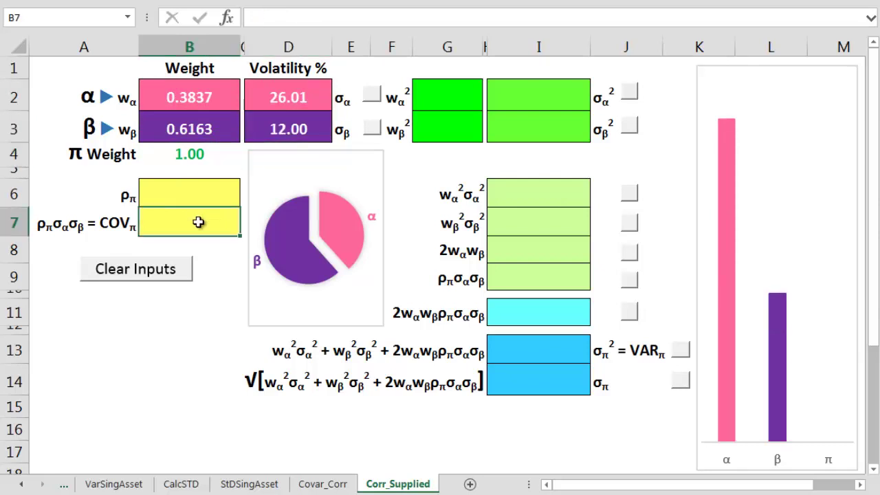
pyautogui.write('-202.878')
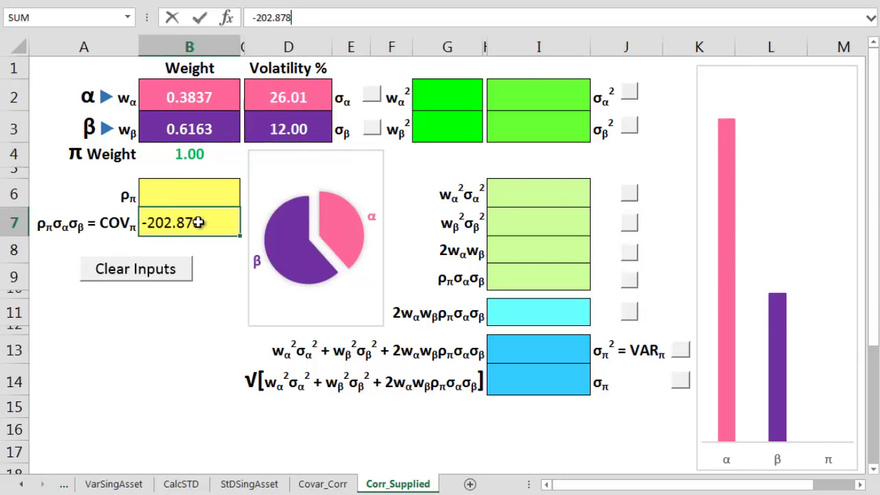
pyautogui.write('00')
pyautogui.press('Return')
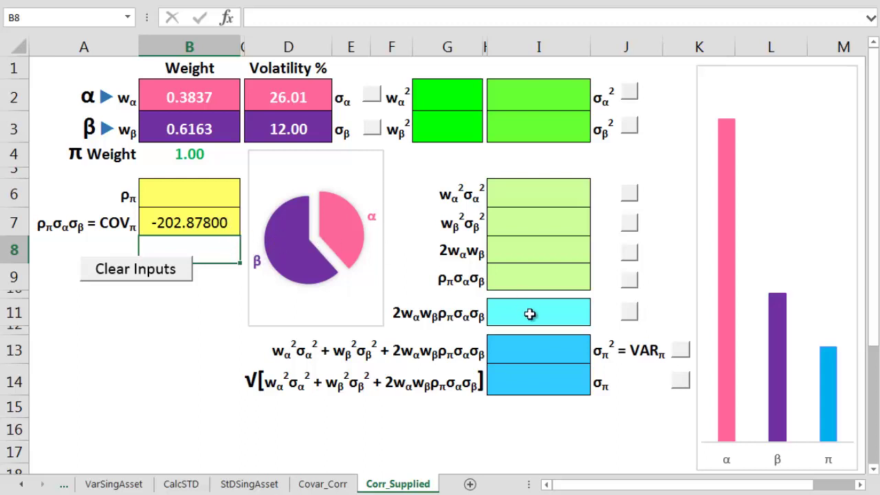
# Step: Reveal the I9 covariance term and every intermediate result through portfolio variance 58.35 in I13
pyautogui.click(551, 283)
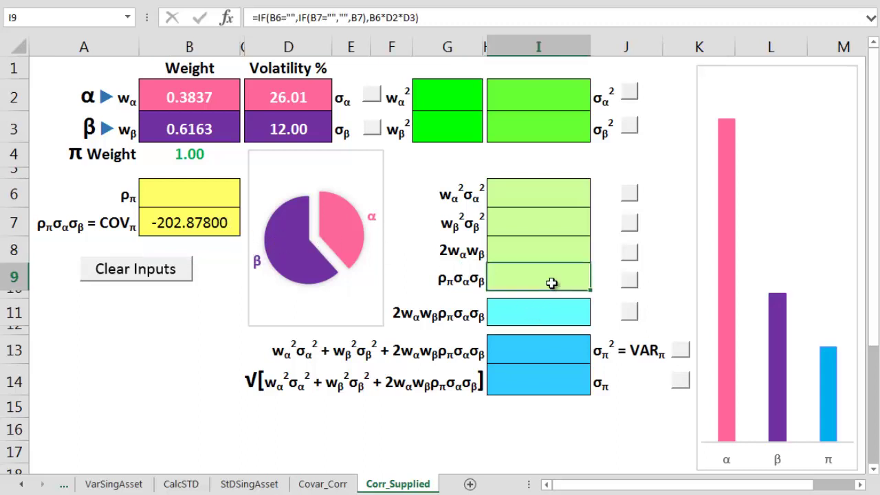
pyautogui.click(629, 283)
pyautogui.click(373, 92)
pyautogui.click(372, 128)
pyautogui.click(631, 94)
pyautogui.click(630, 125)
pyautogui.click(630, 193)
pyautogui.click(630, 222)
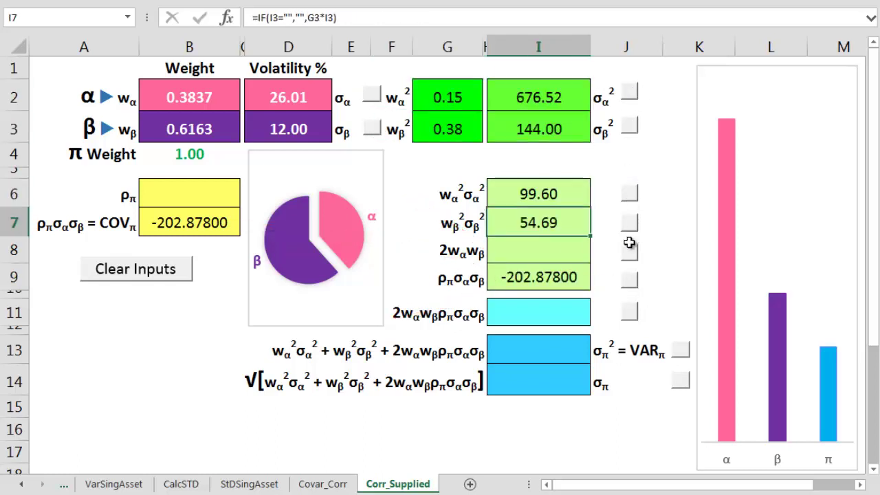
pyautogui.click(630, 251)
pyautogui.click(630, 313)
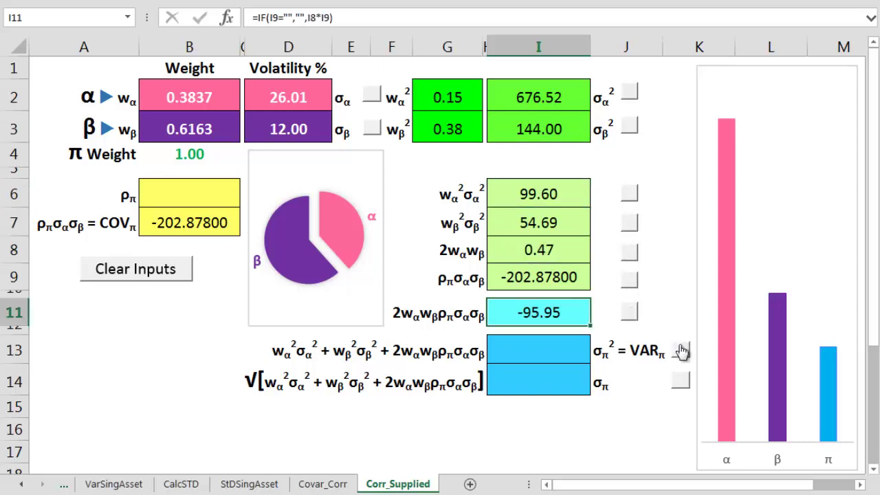
pyautogui.click(681, 351)
# Step: Reveal standard deviation 7.64, answer 7.64% in FinLingo, review the explanation and continue
pyautogui.click(680, 381)
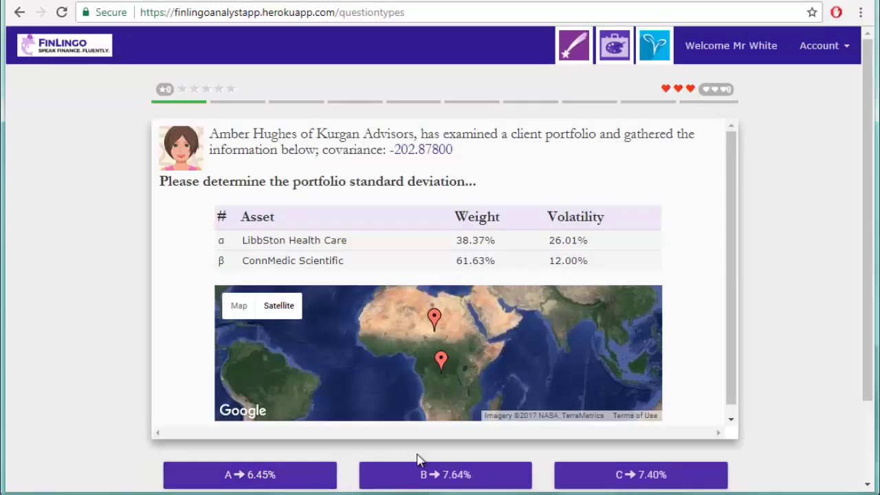
pyautogui.click(420, 459)
pyautogui.moveTo(869, 213); pyautogui.dragTo(871, 352)
pyautogui.scroll(-2, 525, 337)
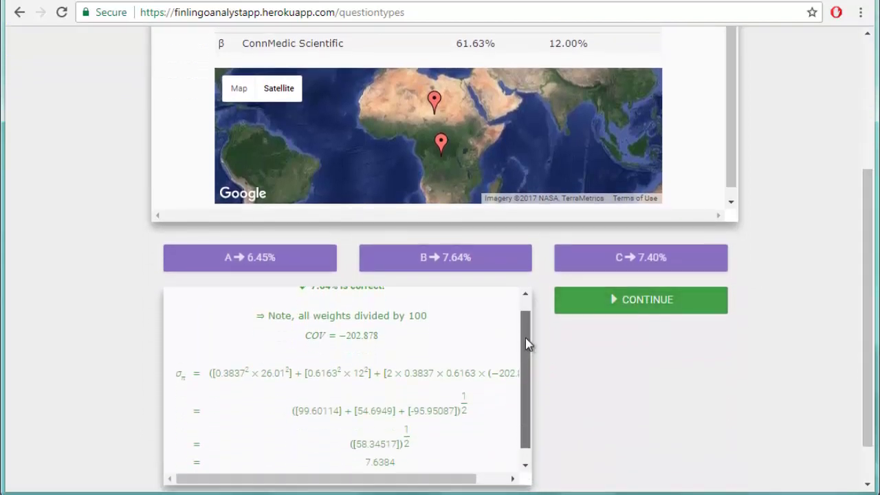
pyautogui.click(643, 298)
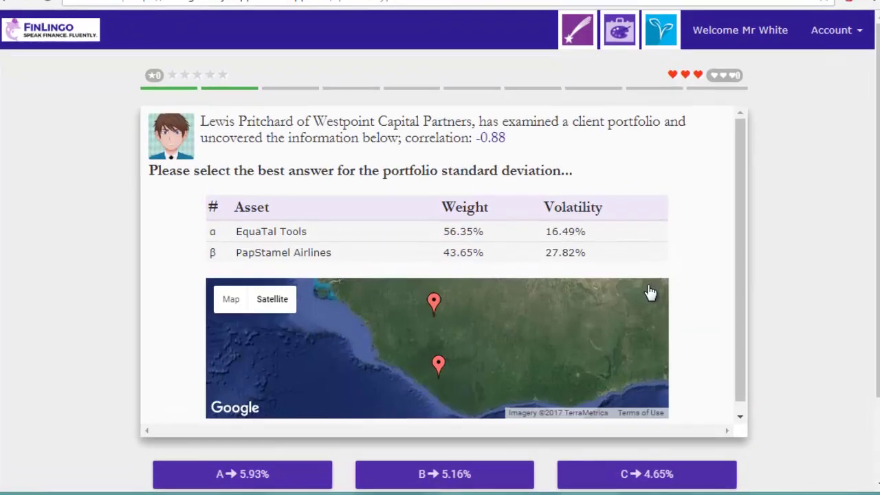